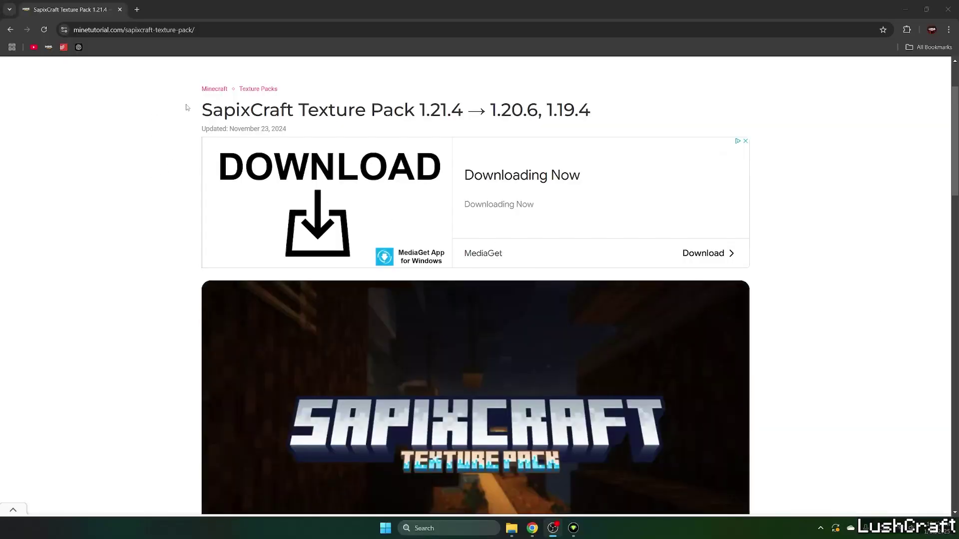
# Find the download links in the SapixCraft Texture Pack article and open the [1.21.x – 1.20.x] SapixCraft Texture Pack link
pyautogui.moveTo(198, 110); pyautogui.dragTo(592, 110)
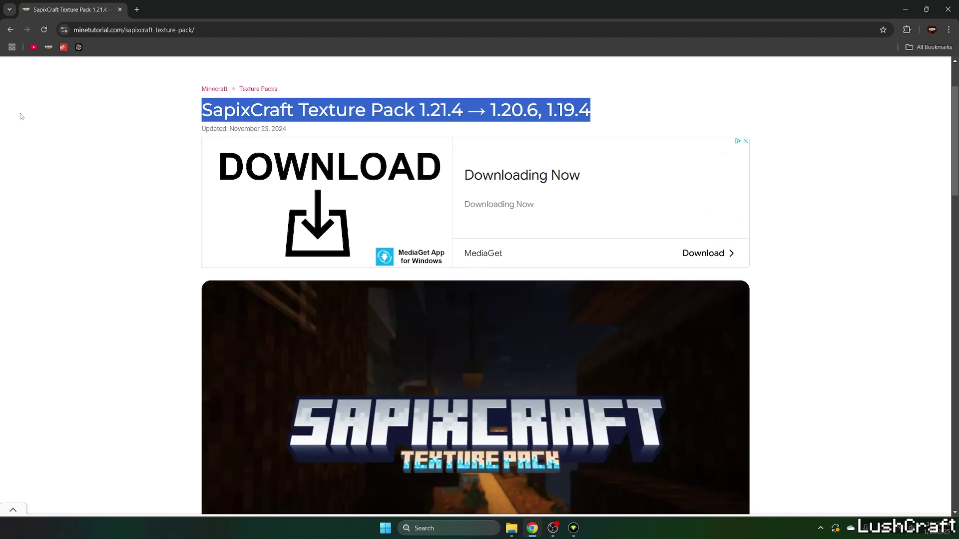
pyautogui.click(1, 192)
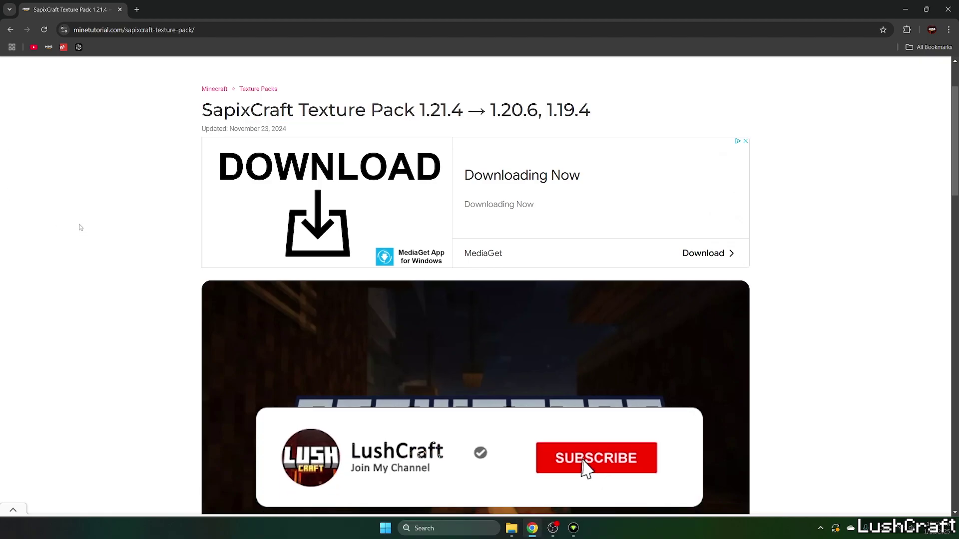
pyautogui.scroll(-10, 88, 215)
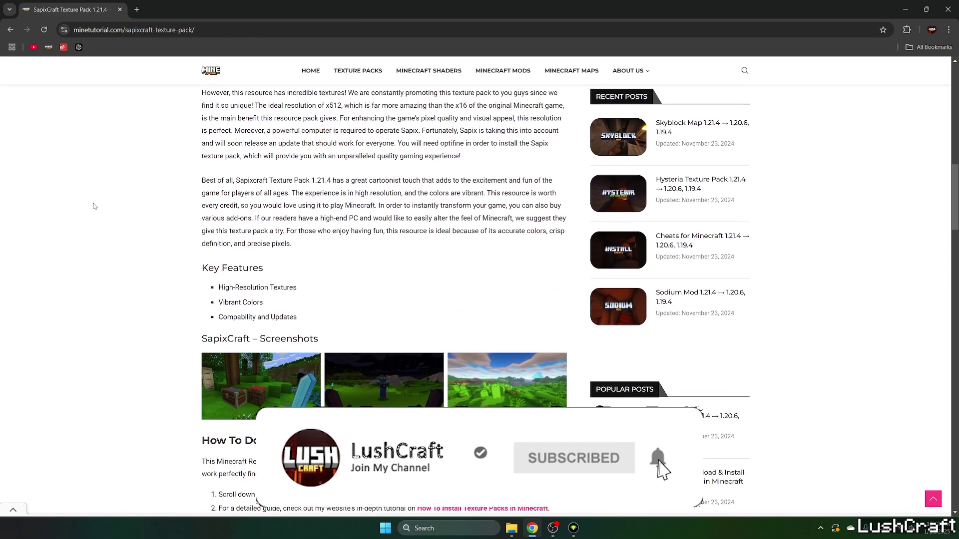
pyautogui.scroll(-5, 100, 203)
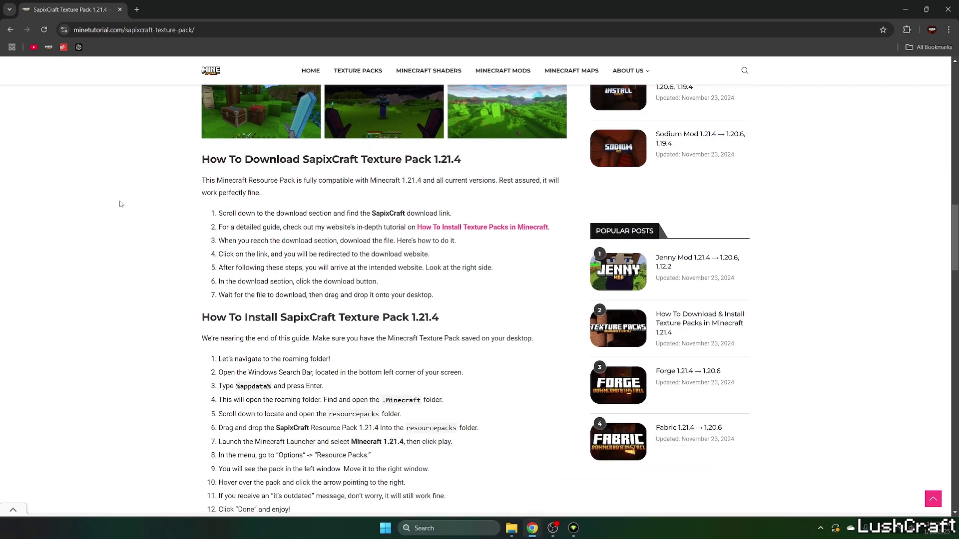
pyautogui.scroll(-3, 120, 204)
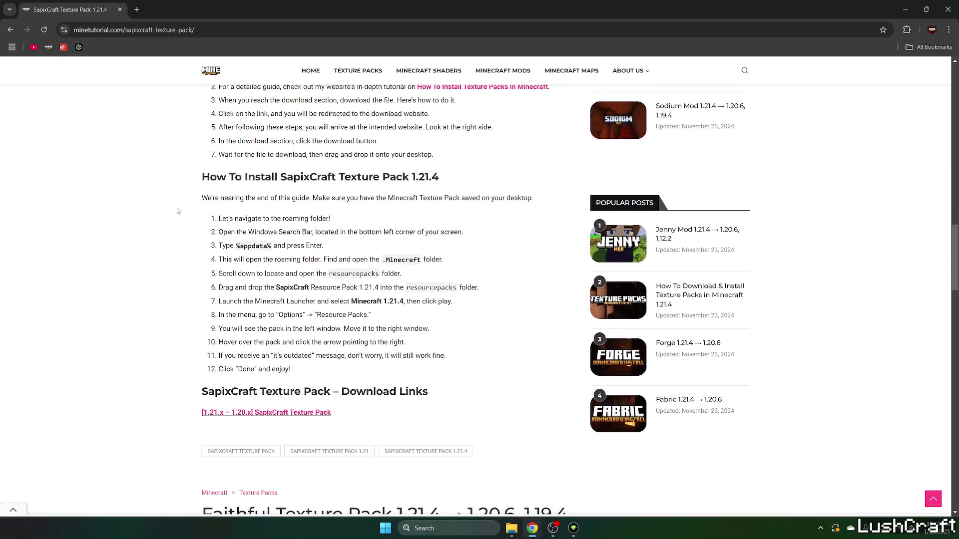
pyautogui.scroll(-2, 235, 255)
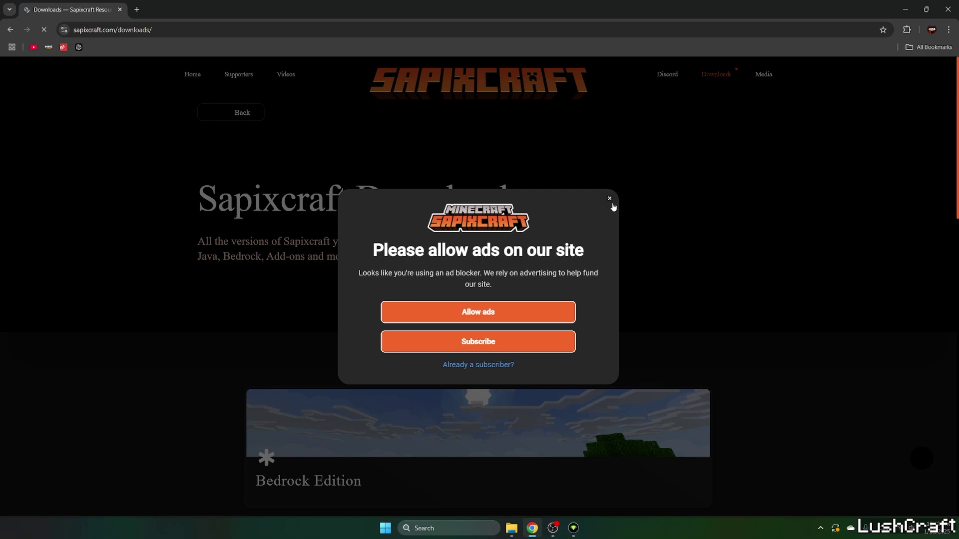
# Dismiss the ad request on the Sapixcraft downloads page and open the Java Edition downloads
pyautogui.click(611, 203)
pyautogui.scroll(-6, 189, 280)
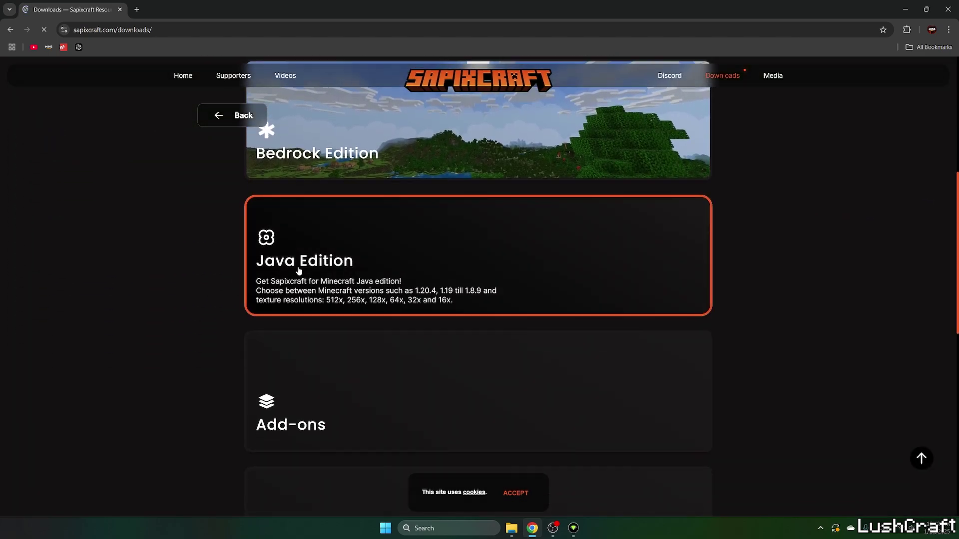
pyautogui.click(248, 267)
pyautogui.scroll(-2, 216, 257)
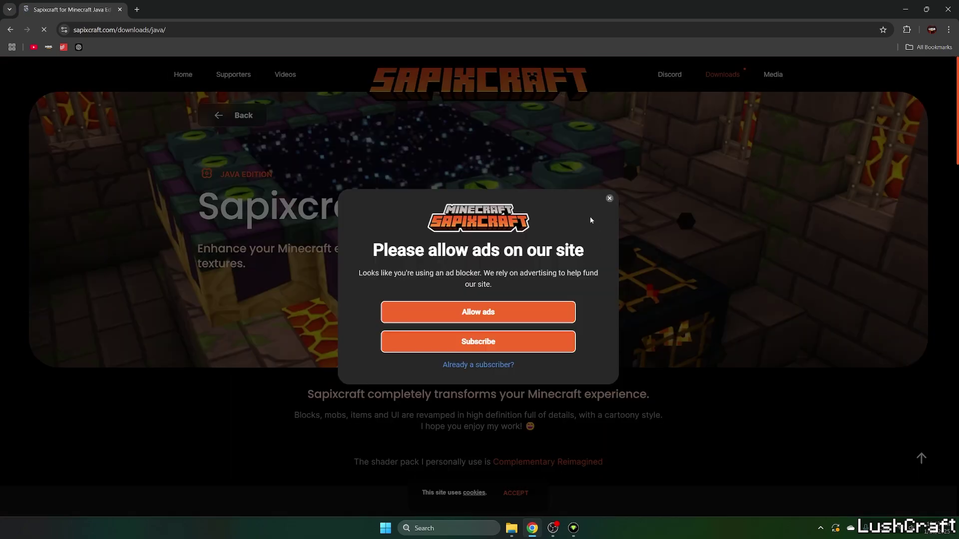
# Dismiss the ad request, view the Patreon post behind the Minecraft 1.21 pre-release 1 download, and close its tab
pyautogui.click(609, 198)
pyautogui.scroll(-10, 274, 241)
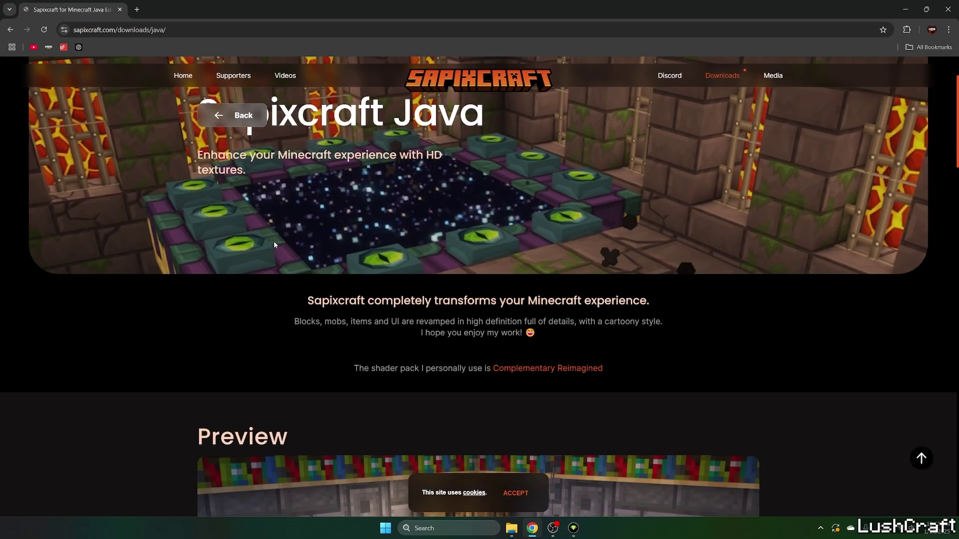
pyautogui.scroll(-6, 245, 253)
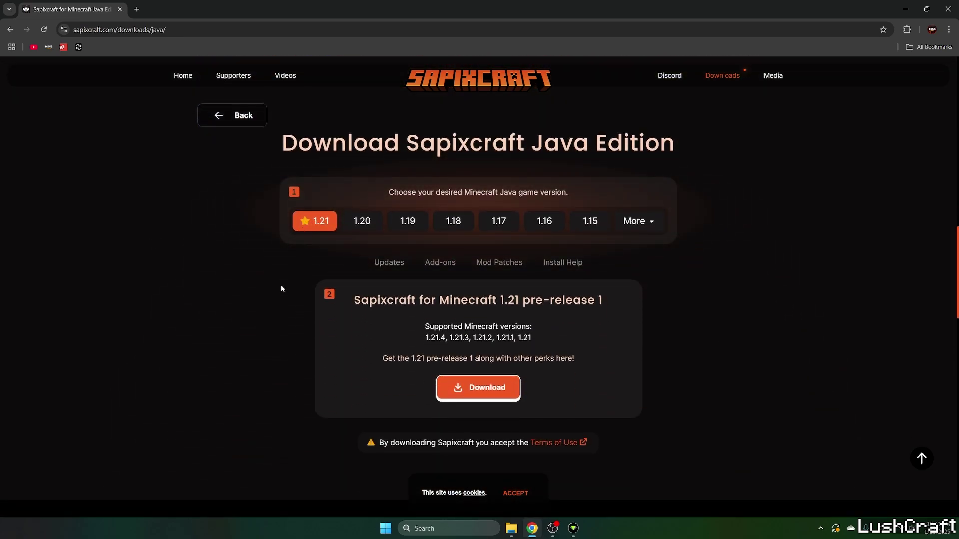
pyautogui.scroll(-2, 282, 288)
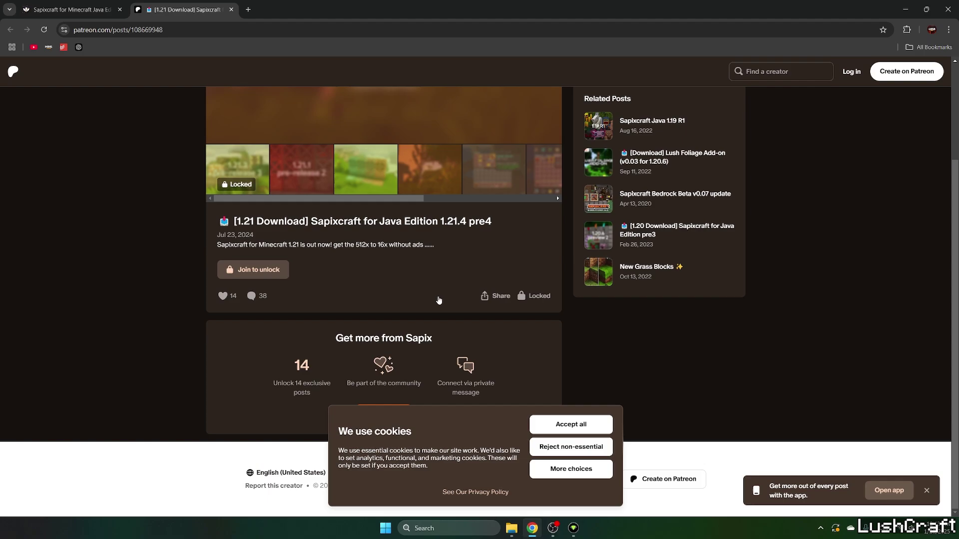
pyautogui.scroll(-2, 487, 335)
pyautogui.hotkey('ctrl', 'w')
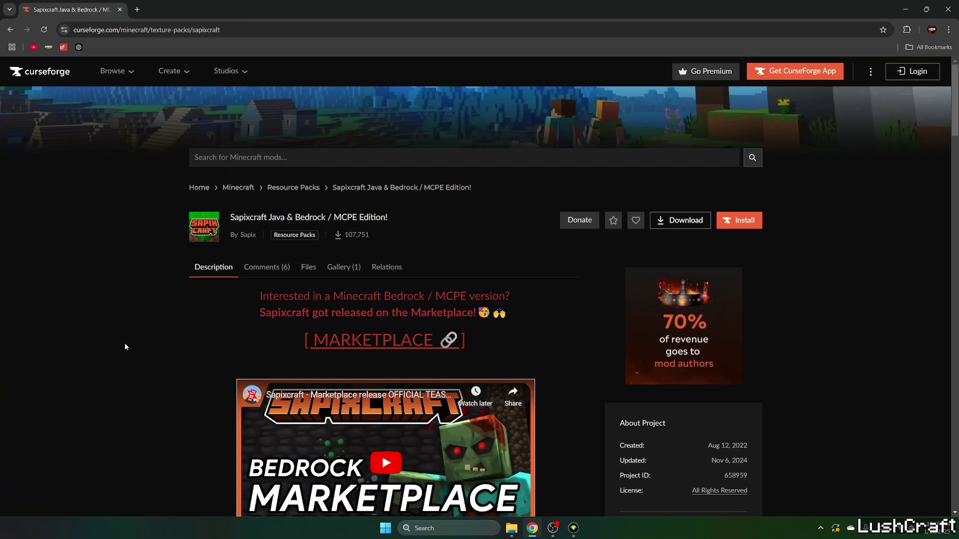
# Open the list of all files for the Sapixcraft resource pack on CurseForge
pyautogui.scroll(-3, 103, 343)
pyautogui.scroll(3, 87, 303)
pyautogui.click(309, 267)
pyautogui.scroll(-2, 76, 205)
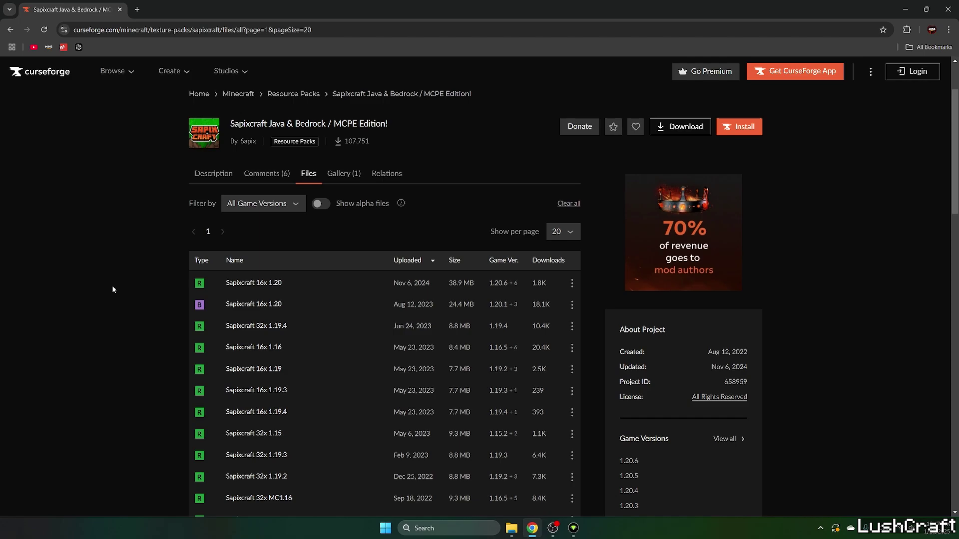
pyautogui.scroll(-1, 124, 282)
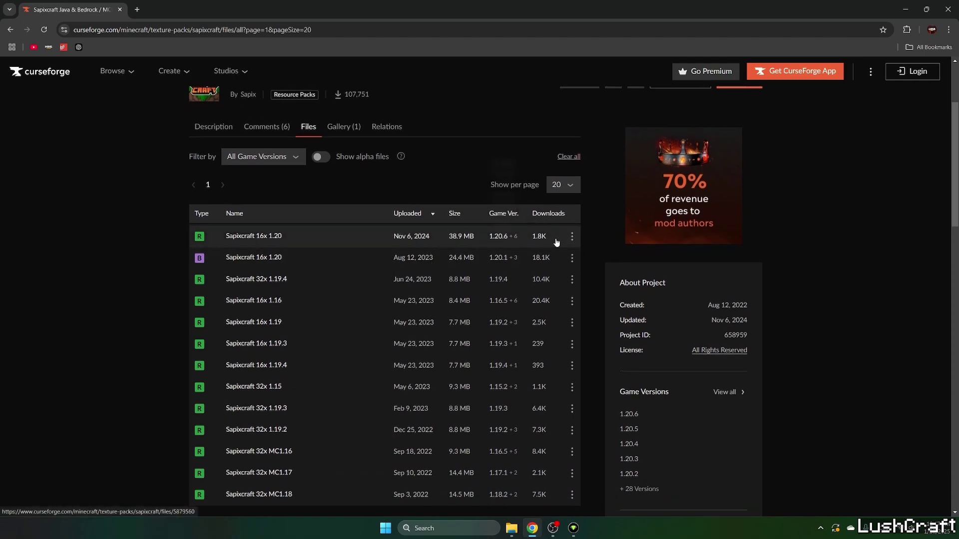
# Download the Sapixcraft 16x 1.20 release file uploaded on Nov 6, 2024
pyautogui.click(572, 237)
pyautogui.click(583, 278)
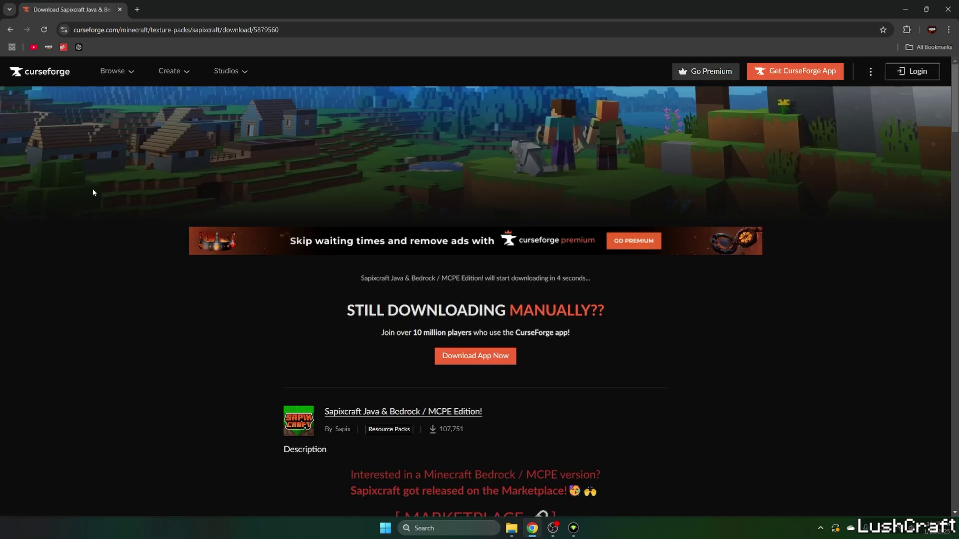
pyautogui.scroll(-2, 75, 184)
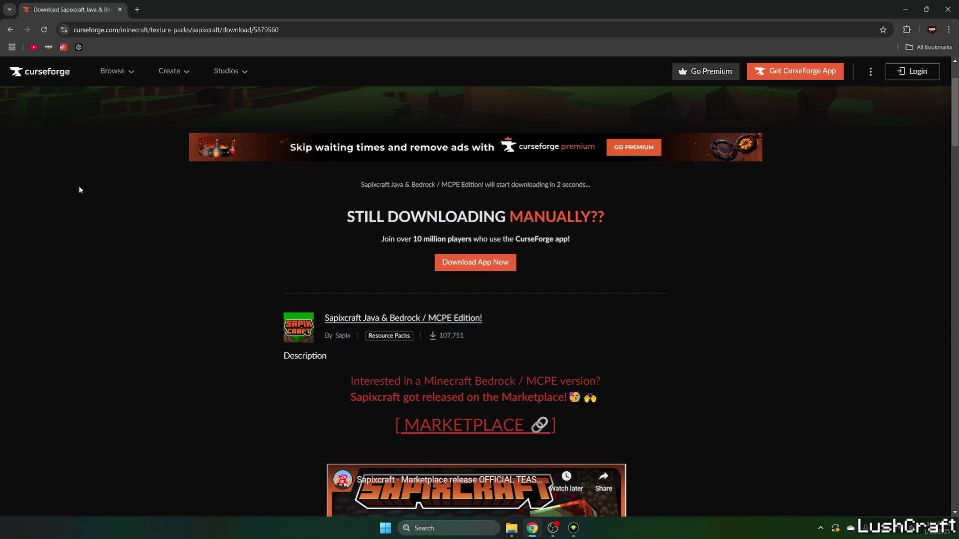
pyautogui.scroll(2, 100, 188)
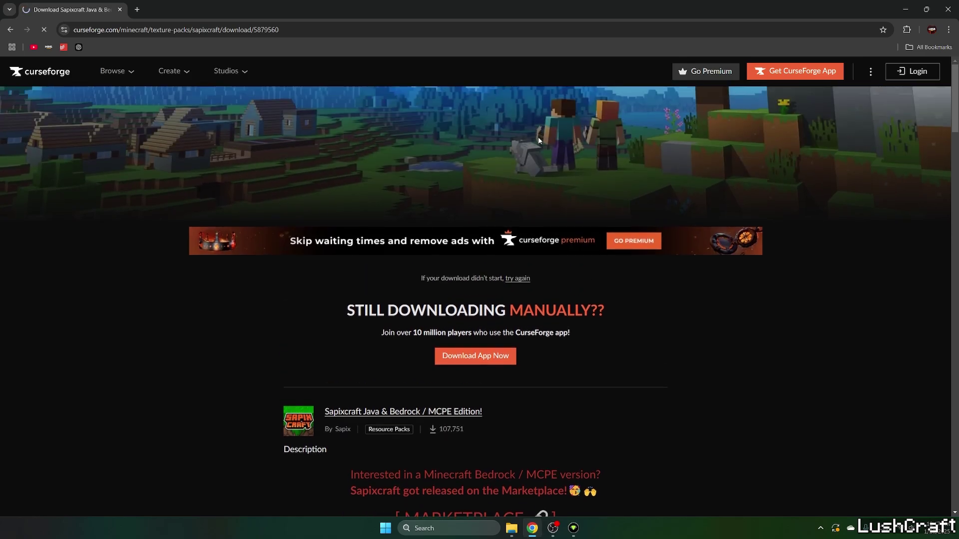
# Shrink the browser window and place the downloaded Sapixcraft 16x 1.20 (1).zip on the desktop
pyautogui.press('super+Down')
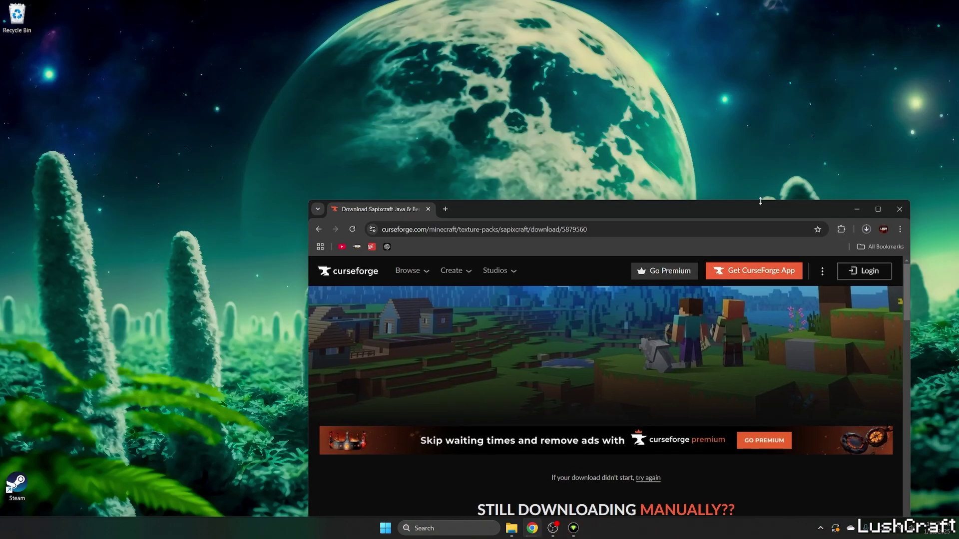
pyautogui.click(868, 231)
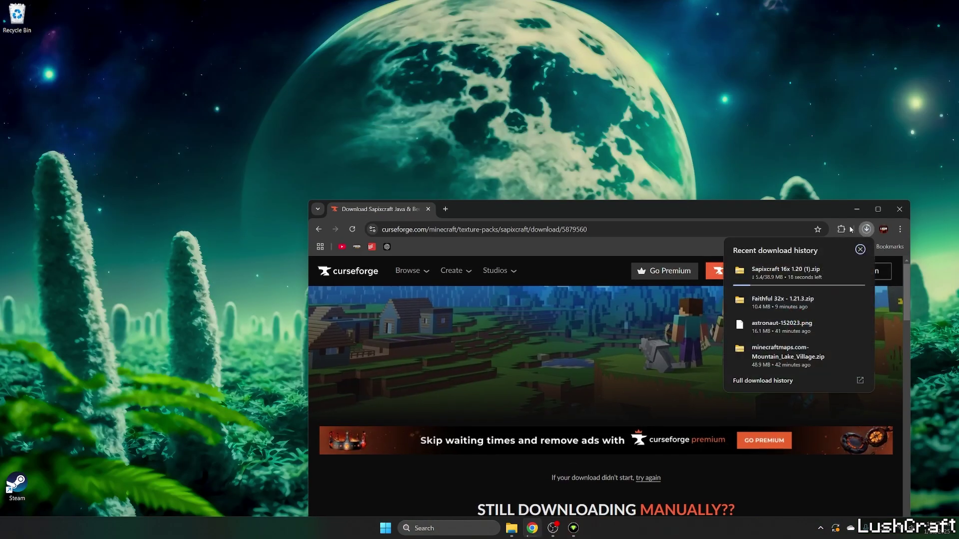
pyautogui.click(742, 216)
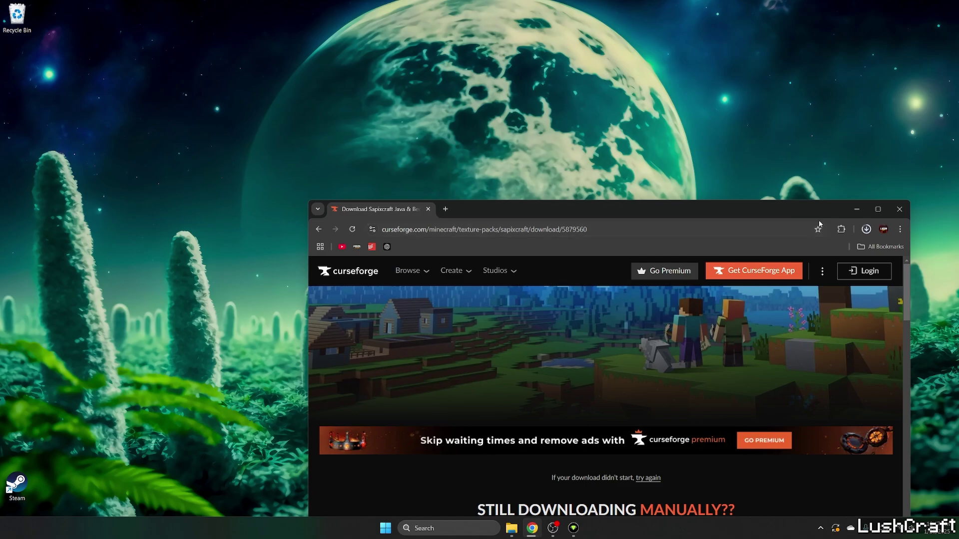
pyautogui.click(868, 233)
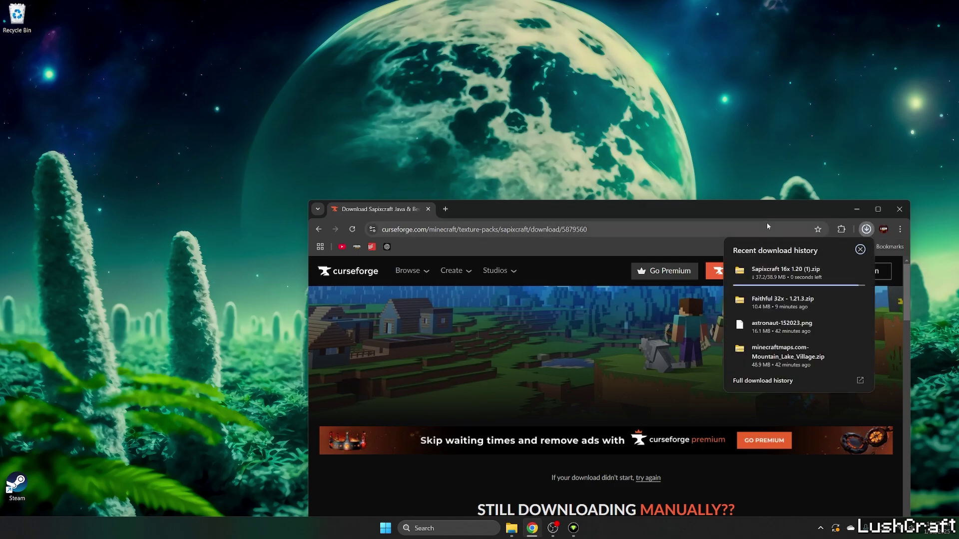
pyautogui.moveTo(758, 271); pyautogui.dragTo(450, 150)
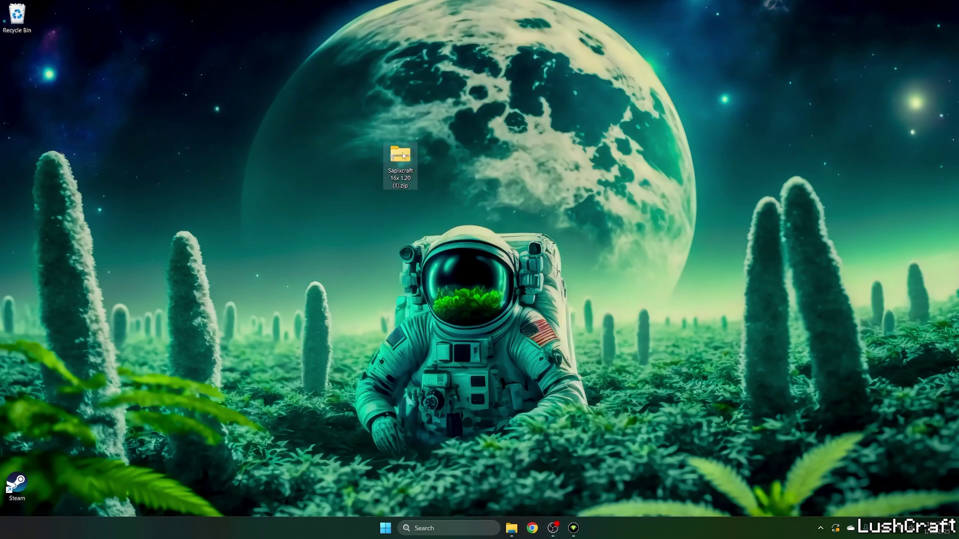
pyautogui.moveTo(404, 155); pyautogui.dragTo(368, 203)
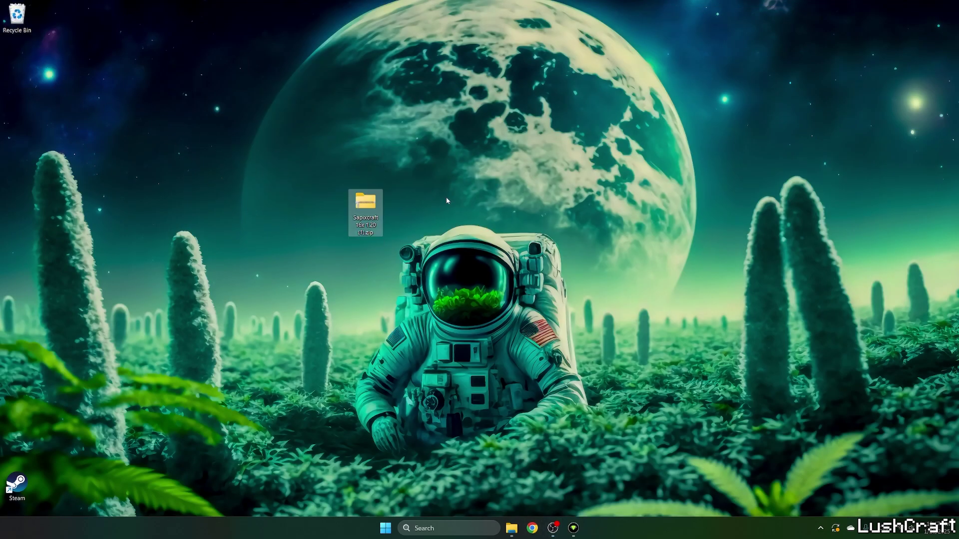
# Start the Minecraft Launcher and launch Java Edition with the latest release, 1.21.4
pyautogui.click(385, 526)
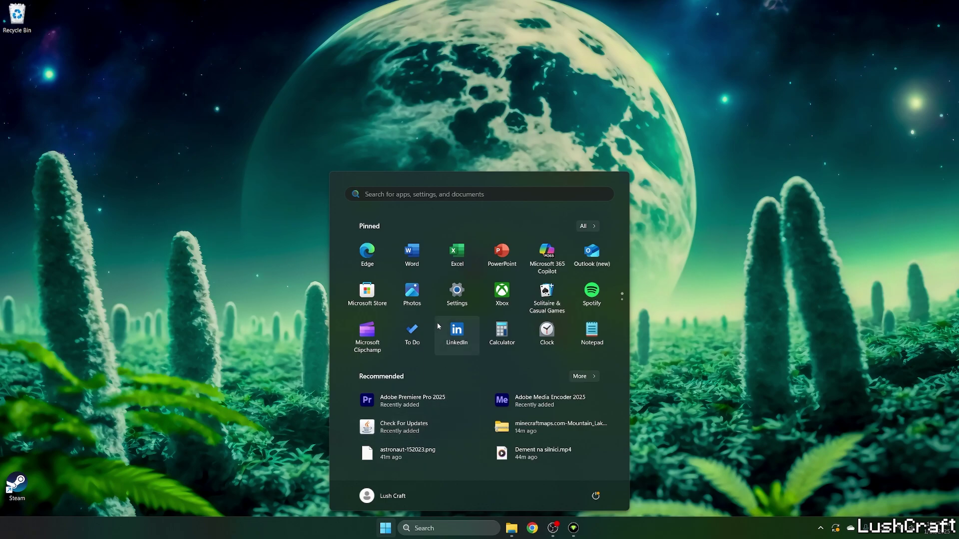
pyautogui.write('mine')
pyautogui.press('Return')
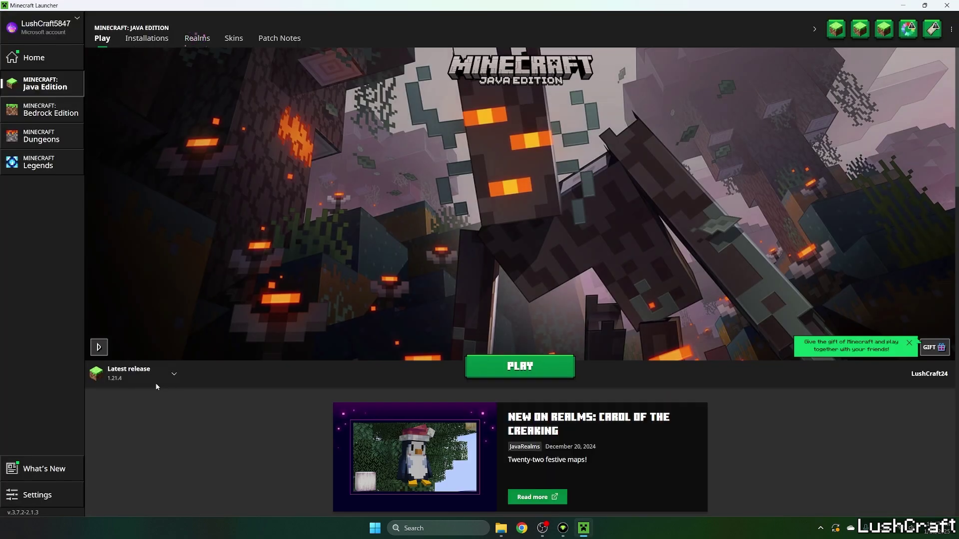
pyautogui.click(469, 366)
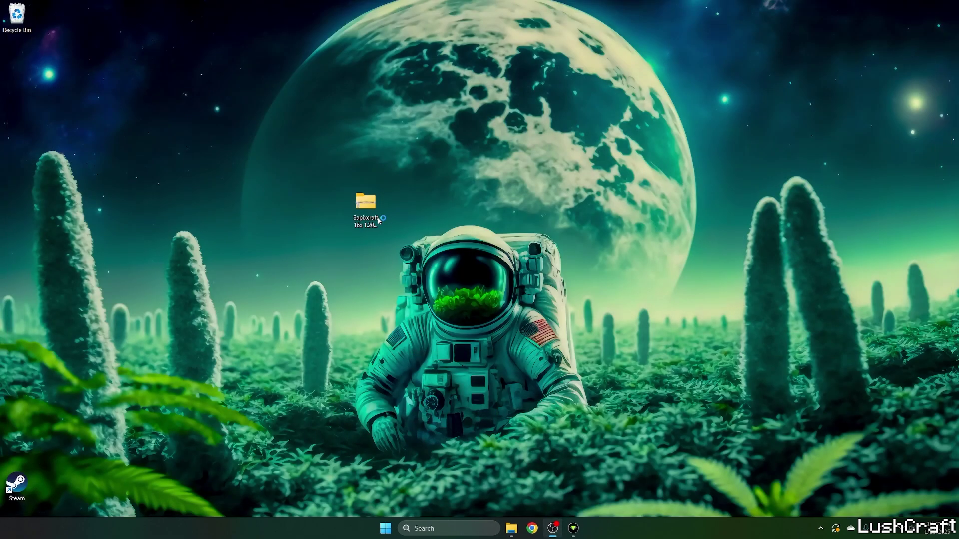
pyautogui.moveTo(378, 220); pyautogui.dragTo(274, 221)
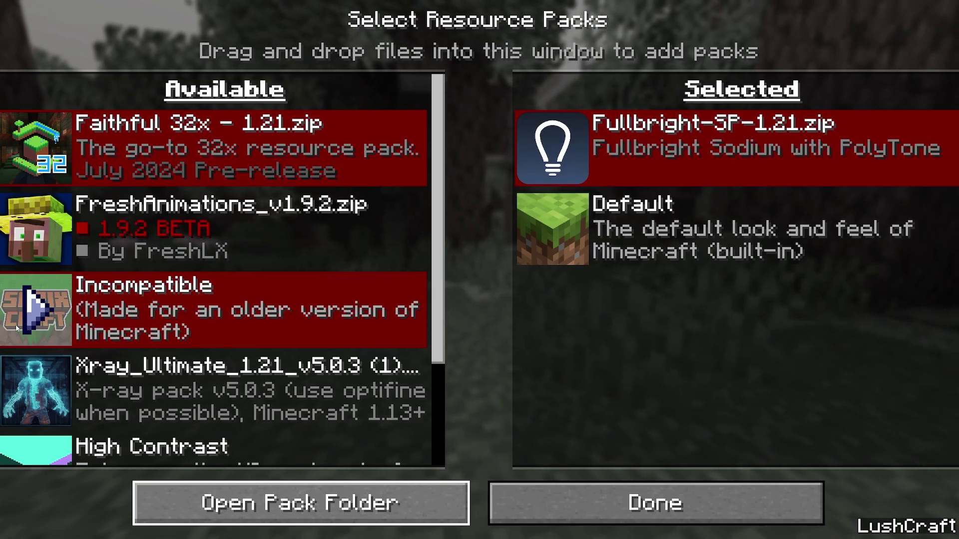
# Move the Sapixcraft pack from the available to the selected resource packs, apply the selection, and return to the title screen
pyautogui.scroll(-3, 133, 356)
pyautogui.scroll(3, 133, 355)
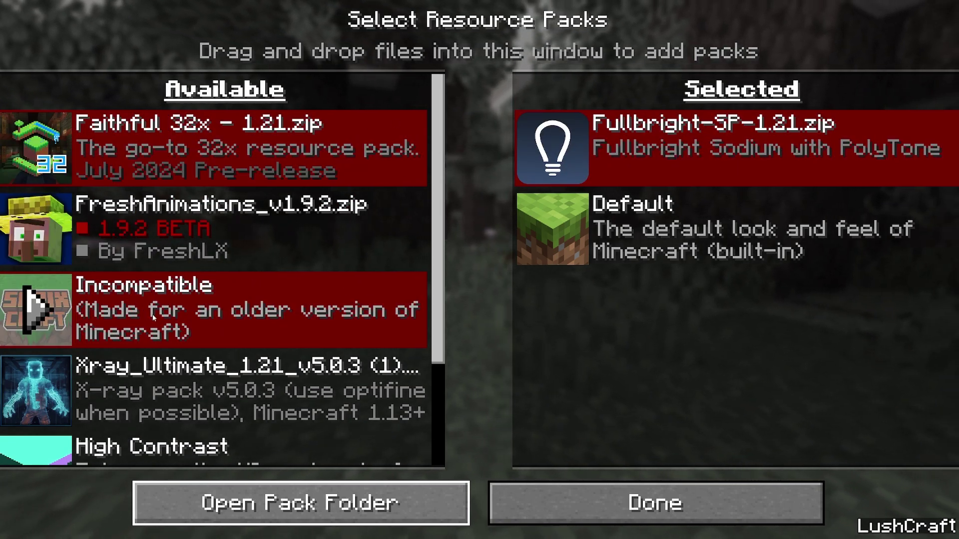
pyautogui.scroll(-3, 79, 282)
pyautogui.scroll(3, 79, 283)
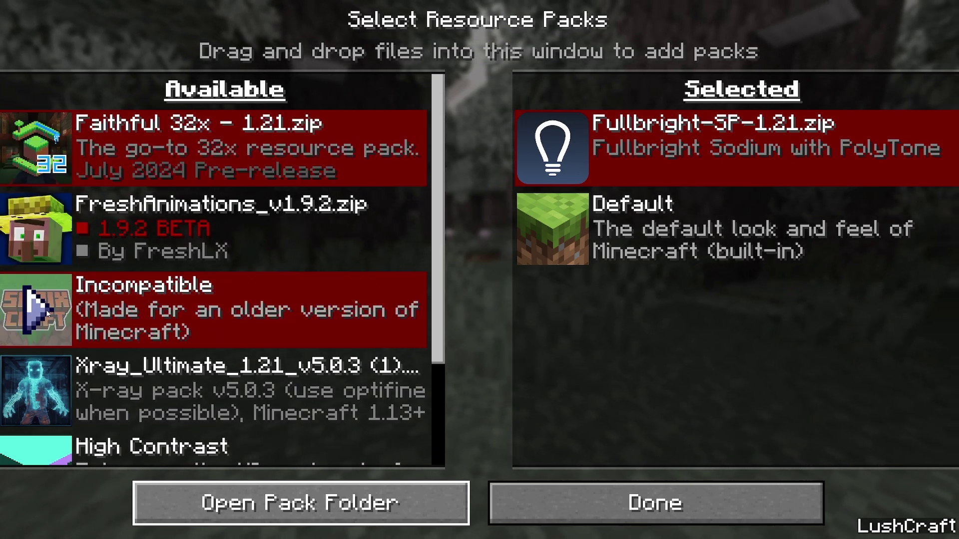
pyautogui.click(37, 312)
pyautogui.click(150, 330)
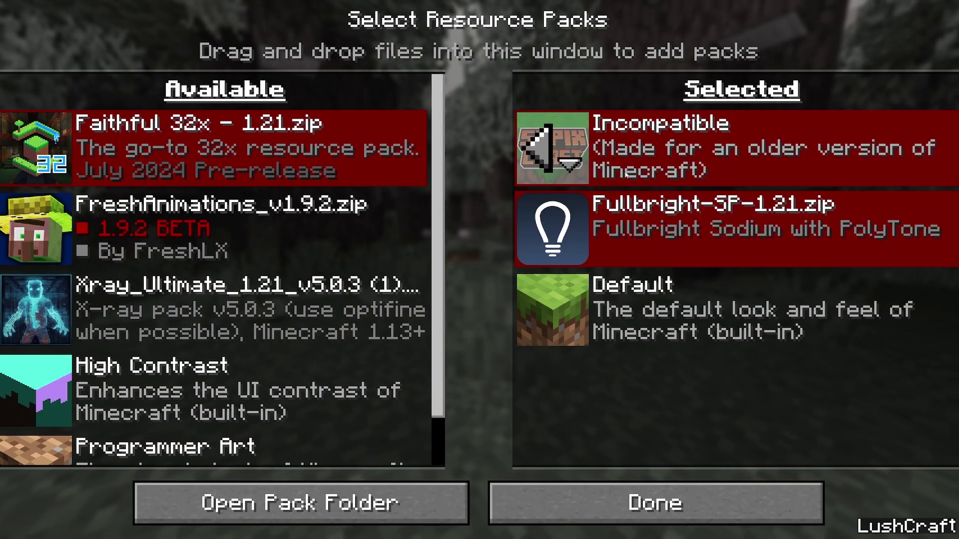
pyautogui.click(540, 230)
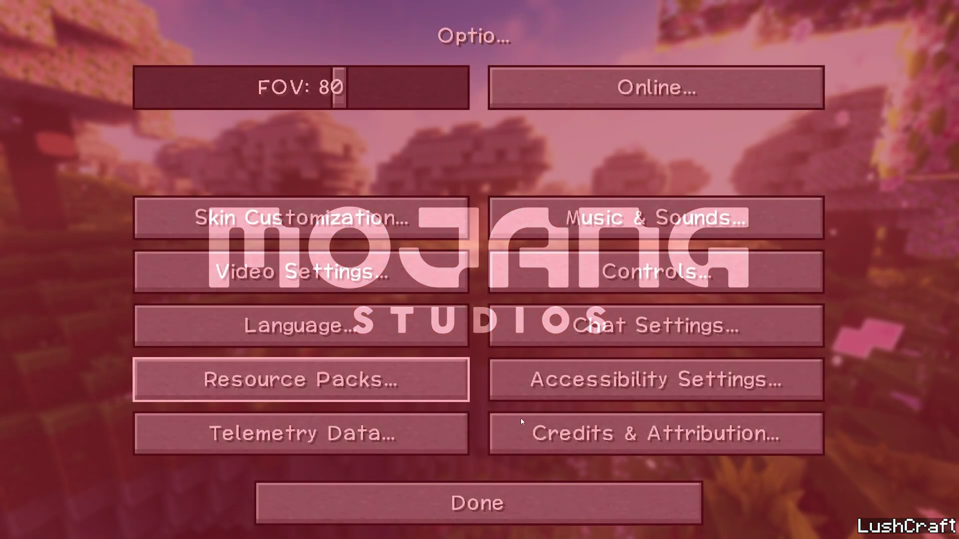
pyautogui.press('Escape')
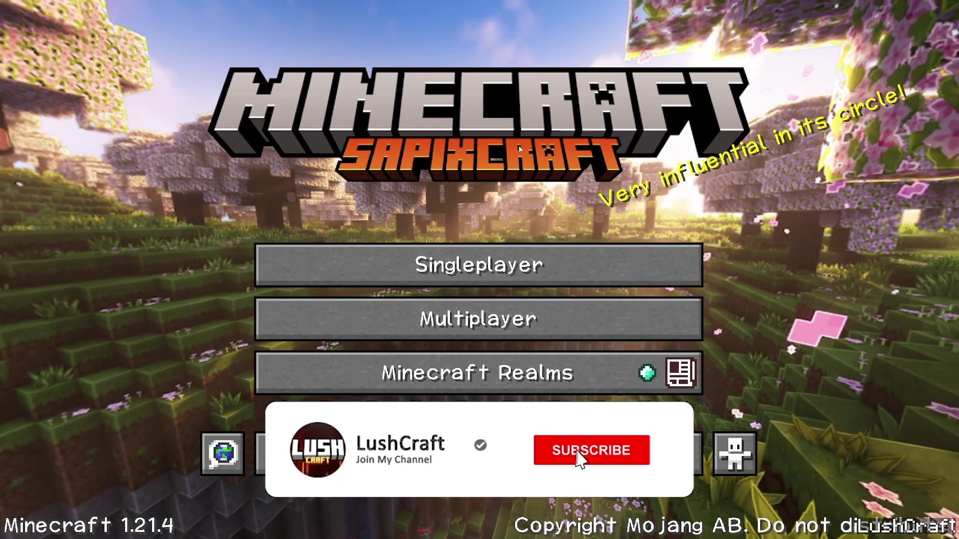
# Load the saved singleplayer world and walk through it to view the Sapixcraft textures
pyautogui.click(357, 260)
pyautogui.doubleClick(350, 148)
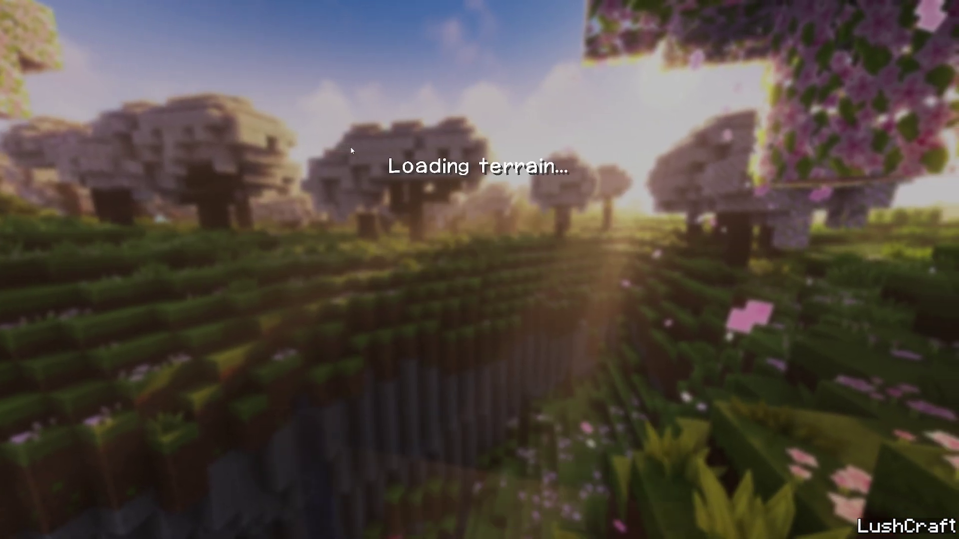
pyautogui.press('1')
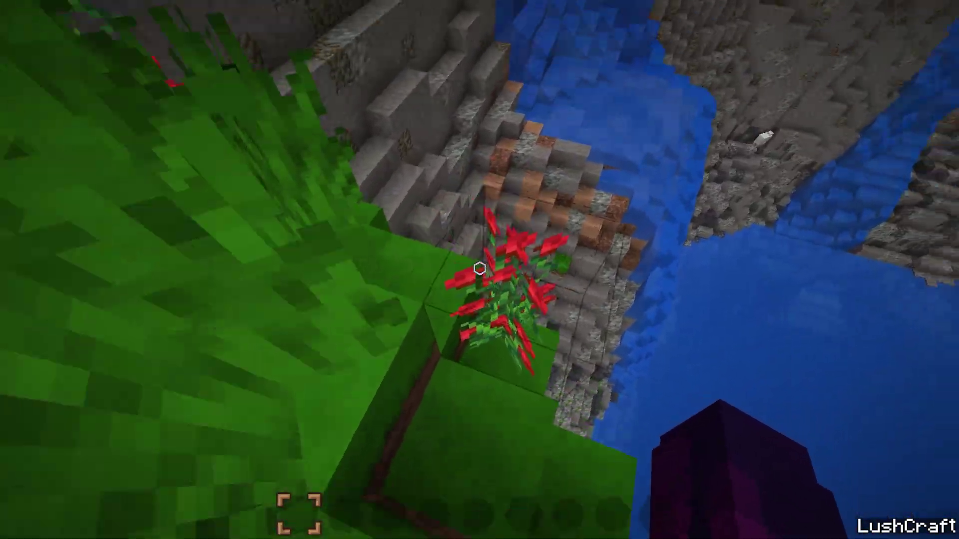
pyautogui.press('w')
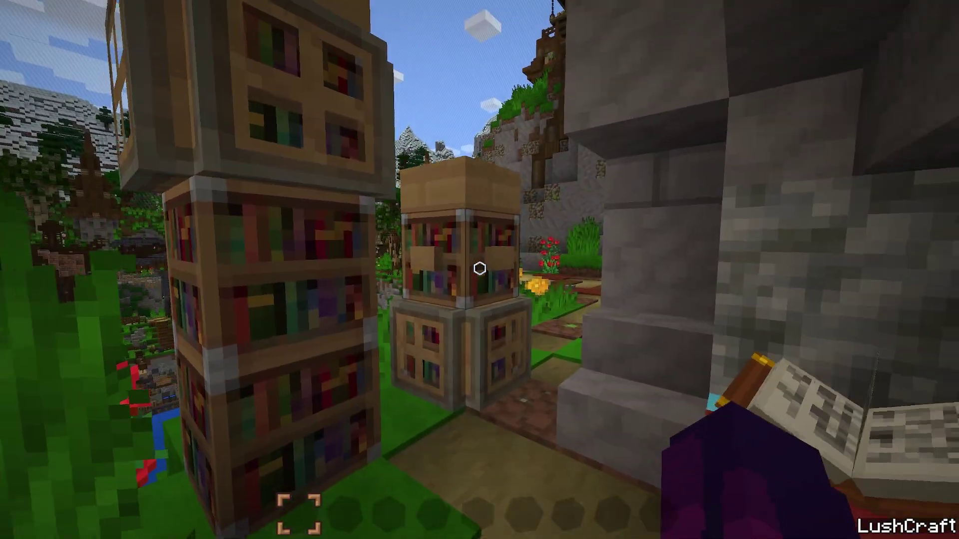
# Walk from the bookshelves along the cliffside path to the fenced spot above the lake, examining the block, plant and water textures
pyautogui.press('F3')
pyautogui.press('F3')
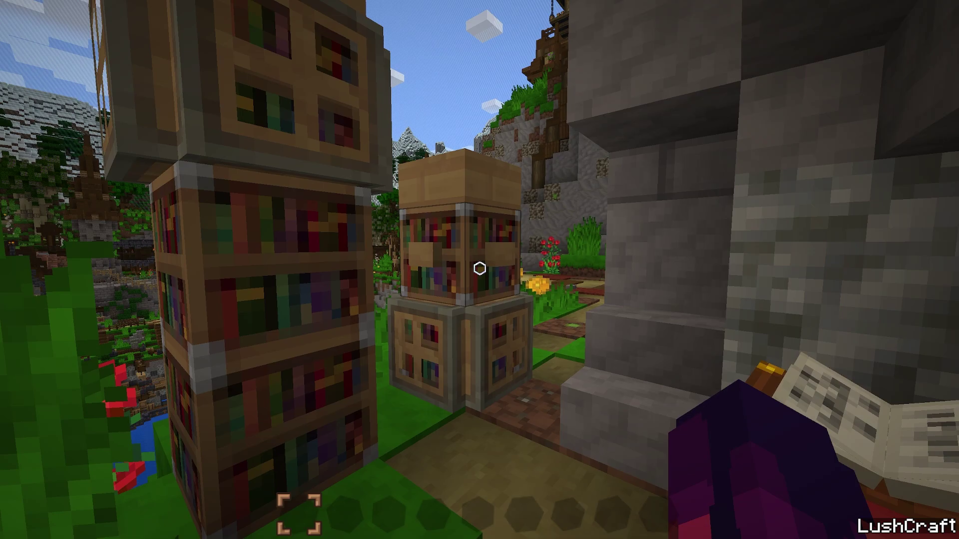
pyautogui.press('w')
pyautogui.press('w')
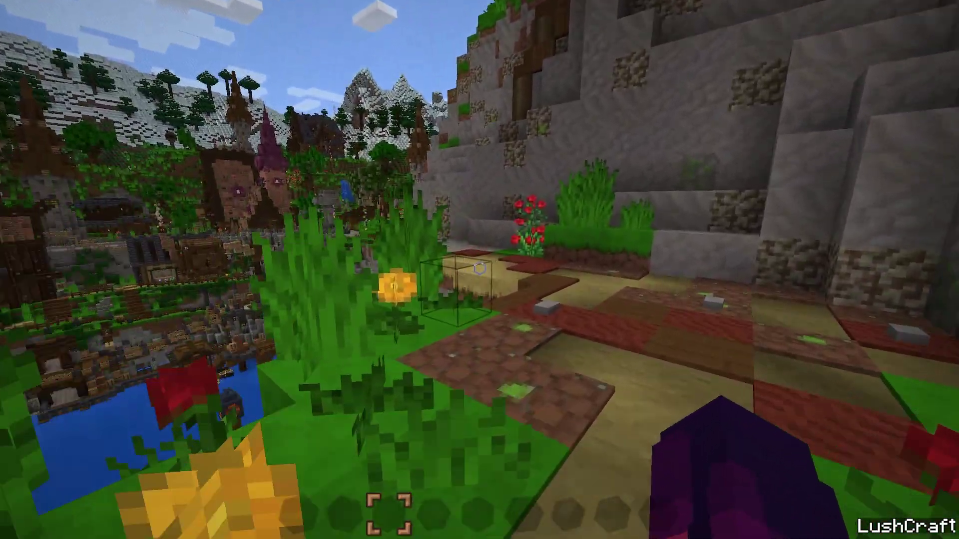
pyautogui.press('w')
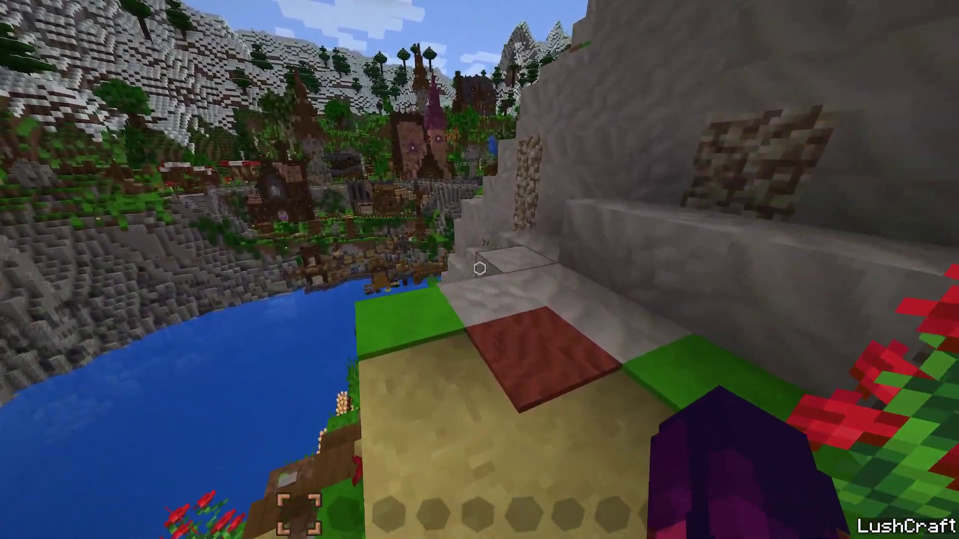
pyautogui.press('w')
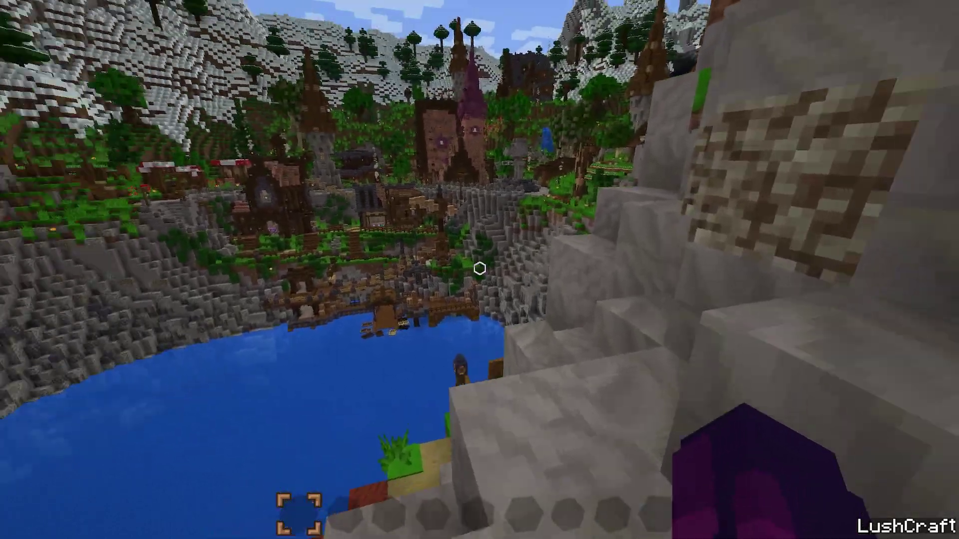
pyautogui.press('w')
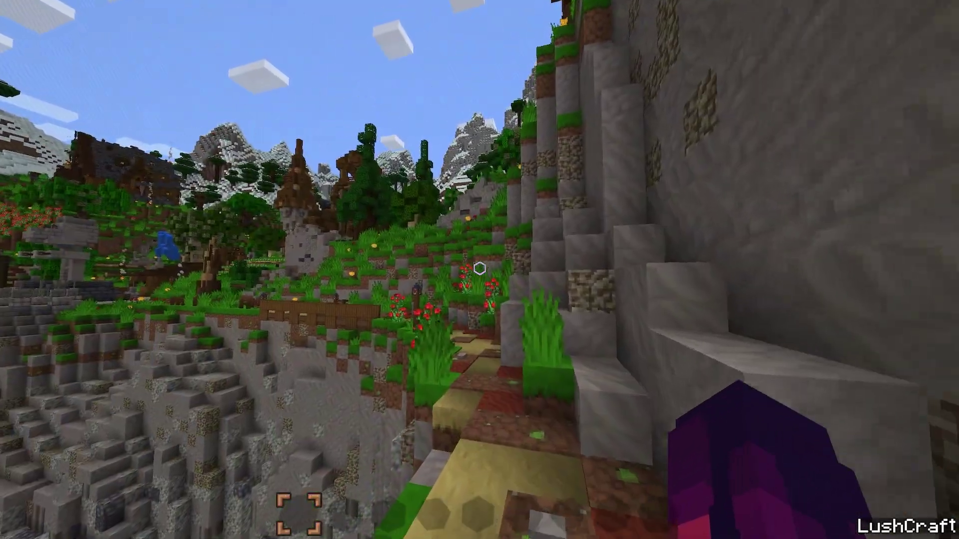
pyautogui.press('w')
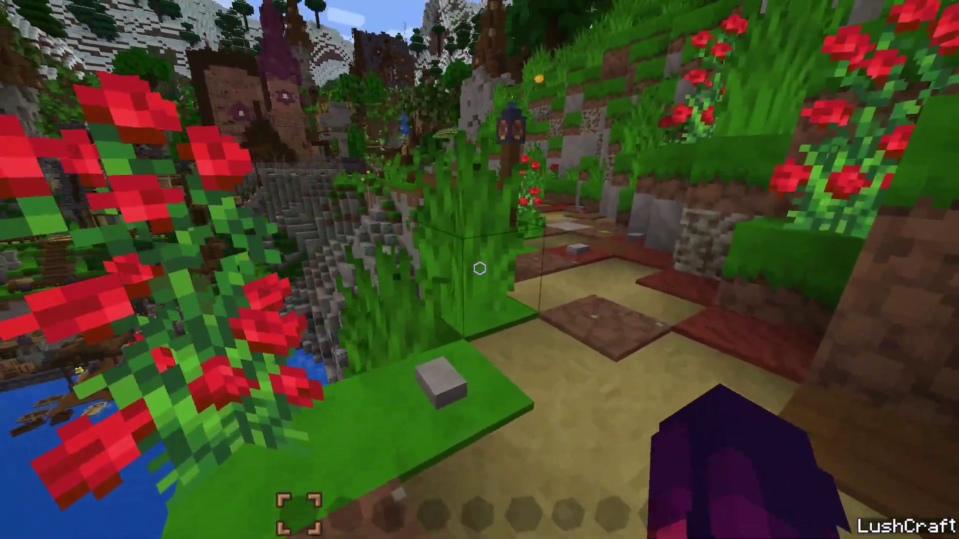
pyautogui.press('w')
pyautogui.press('w')
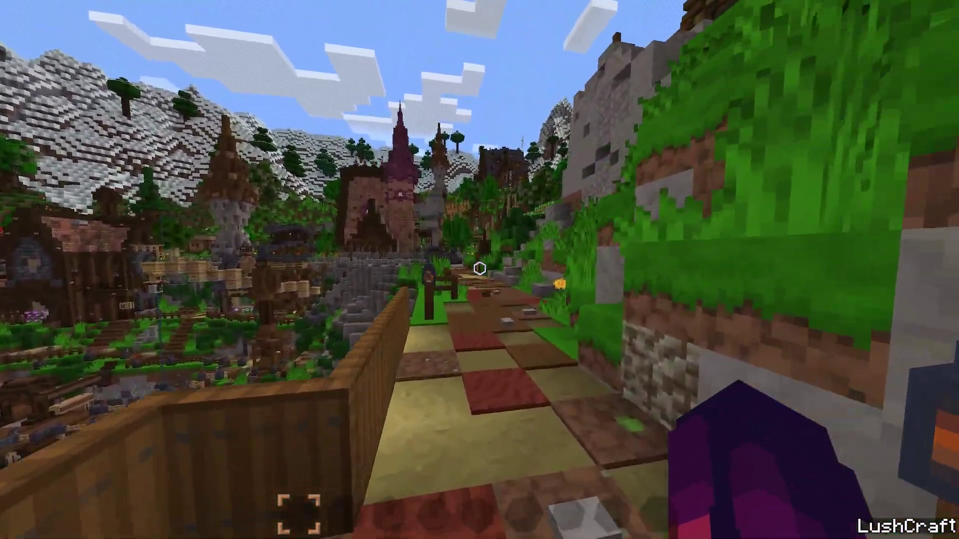
pyautogui.press('w')
pyautogui.press('w')
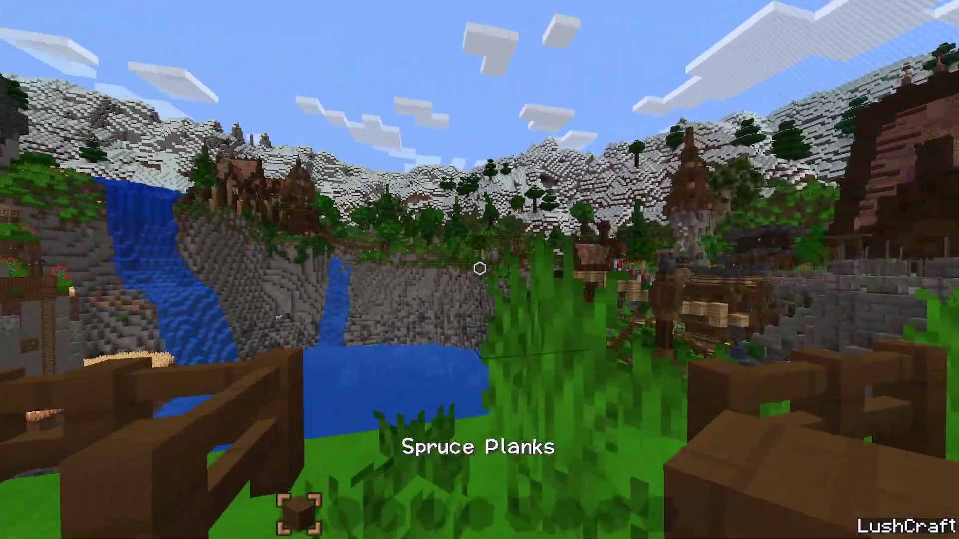
pyautogui.press('w')
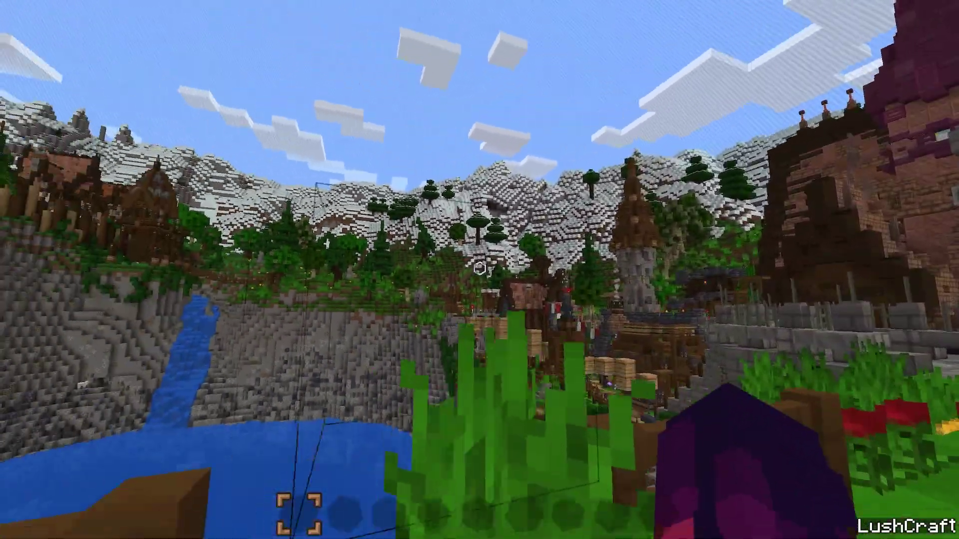